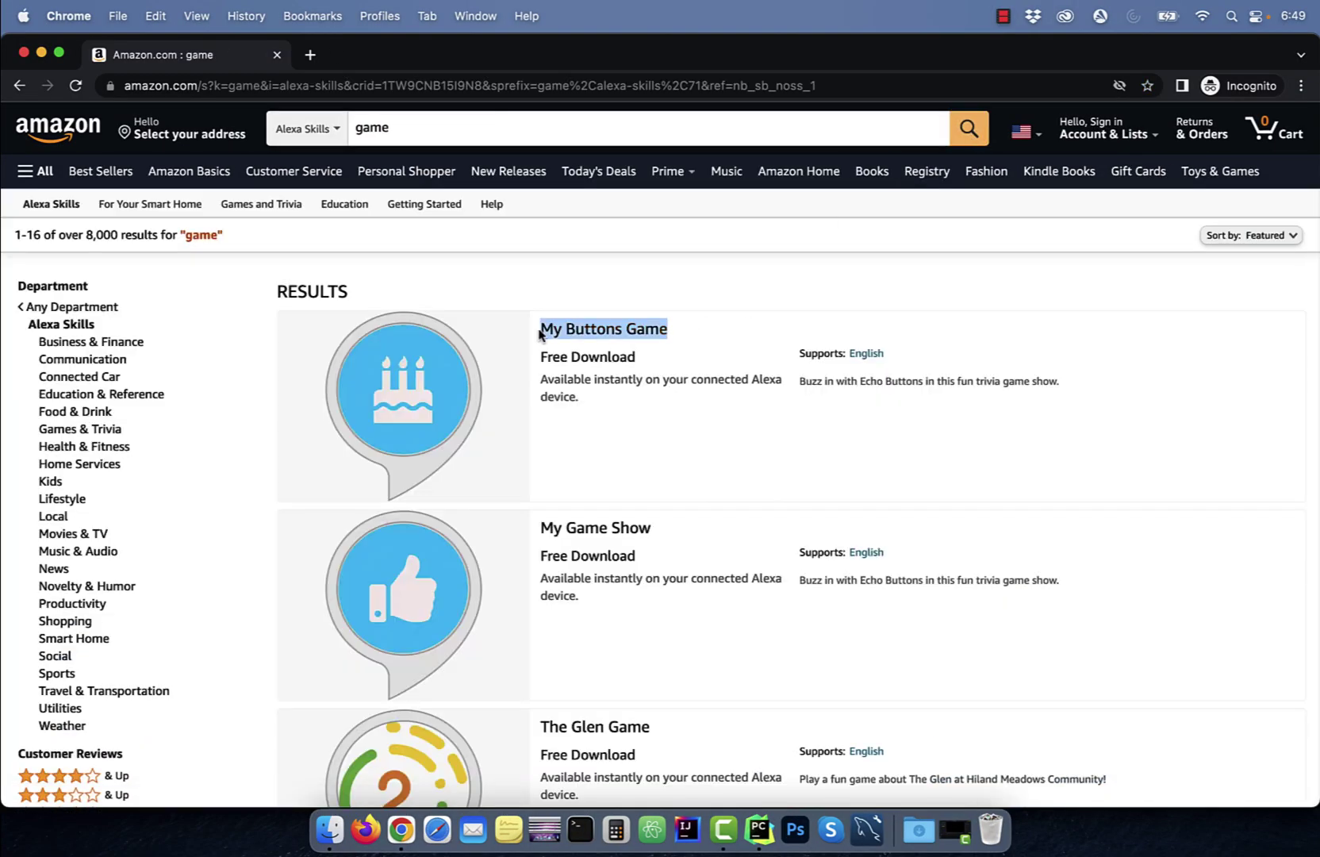
# - Open test_dropdown.py in PyCharm and start its pytest run, launching Chrome on Amazon
pyautogui.press('super+Tab')
pyautogui.doubleClick(176, 360)
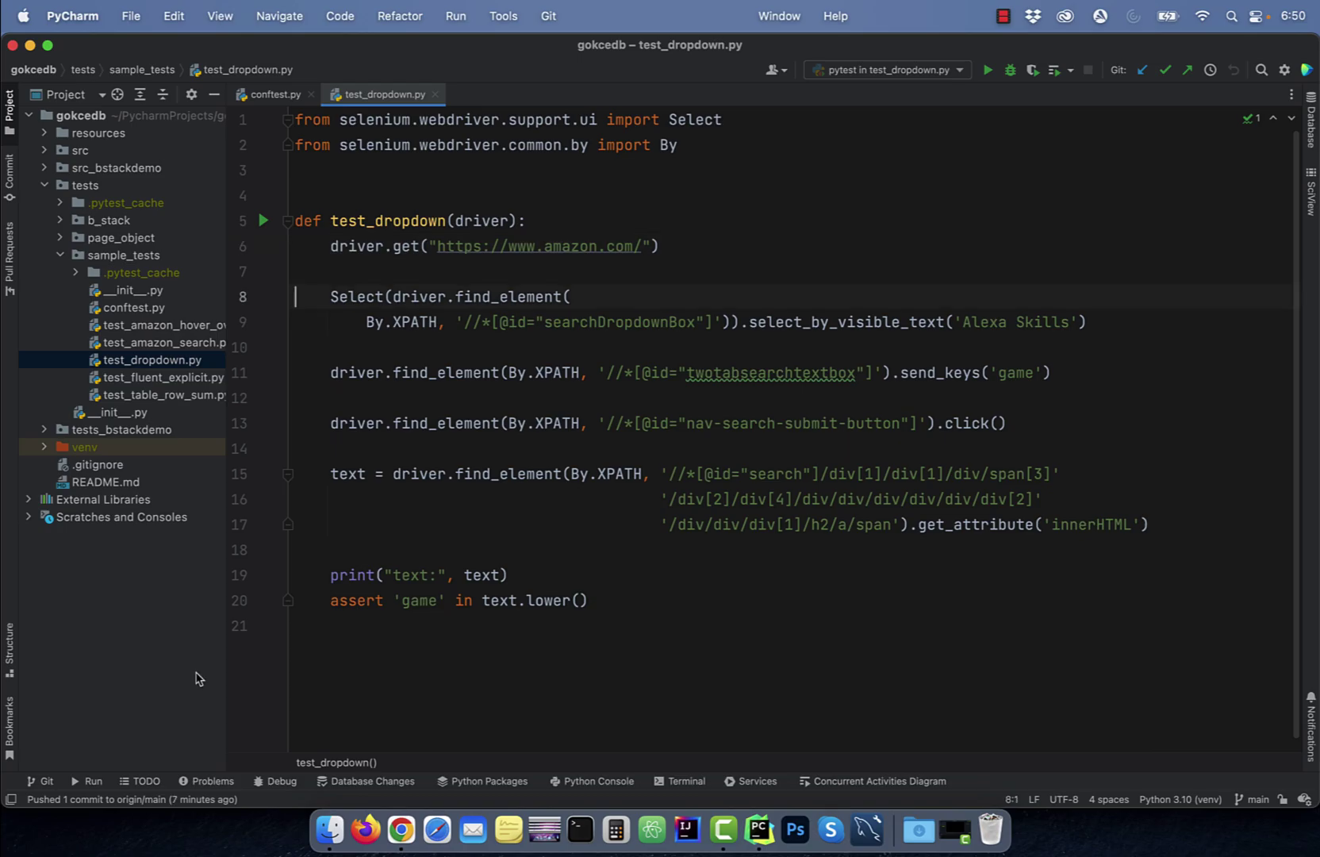
pyautogui.press('Down')
pyautogui.press('Down')
pyautogui.press('Down')
pyautogui.press('Down')
pyautogui.press('Down')
pyautogui.press('Down')
pyautogui.press('Down')
pyautogui.press('Down')
pyautogui.press('Down')
pyautogui.click(988, 70)
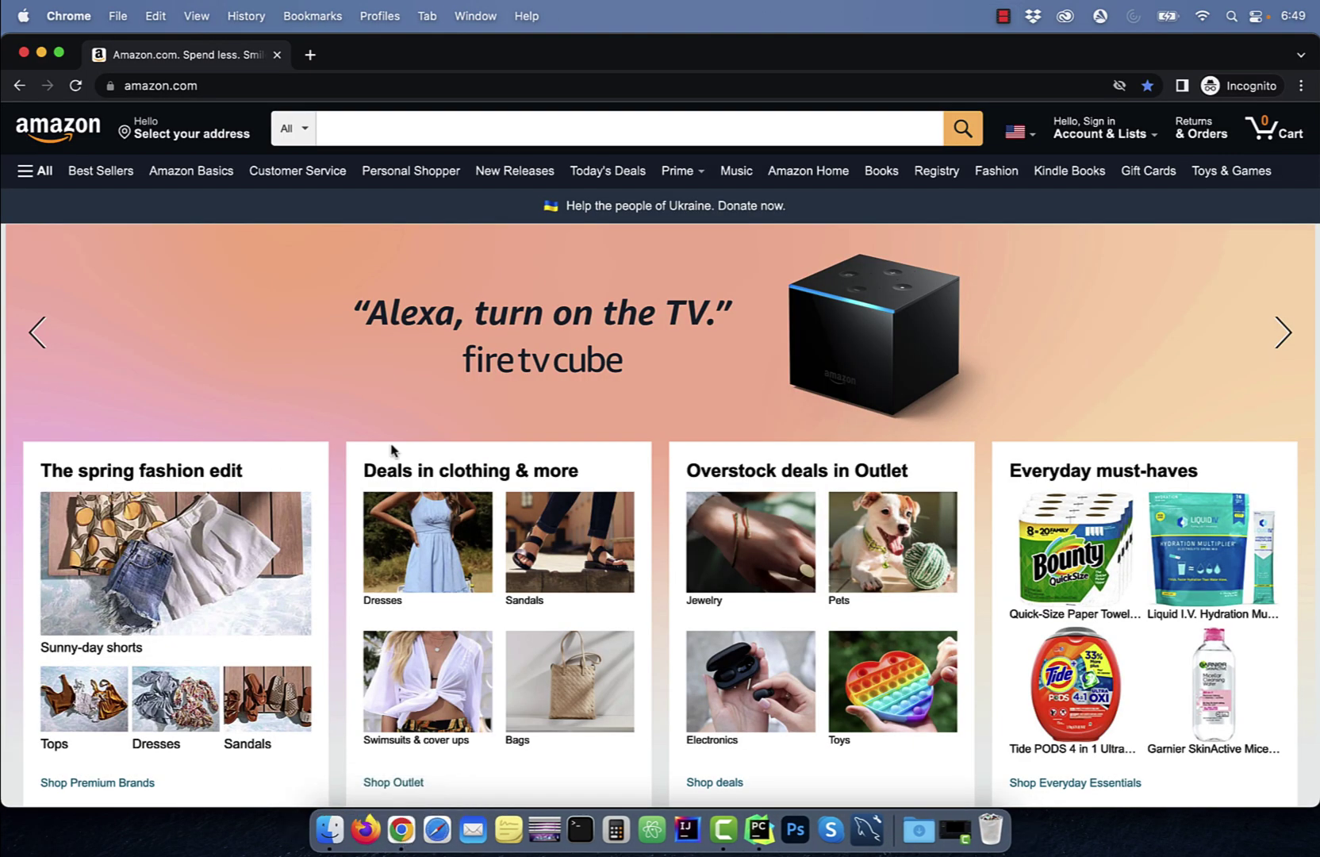
# - Search Amazon's Alexa Skills department for 'game' and highlight the My Buttons Game result
pyautogui.click(305, 140)
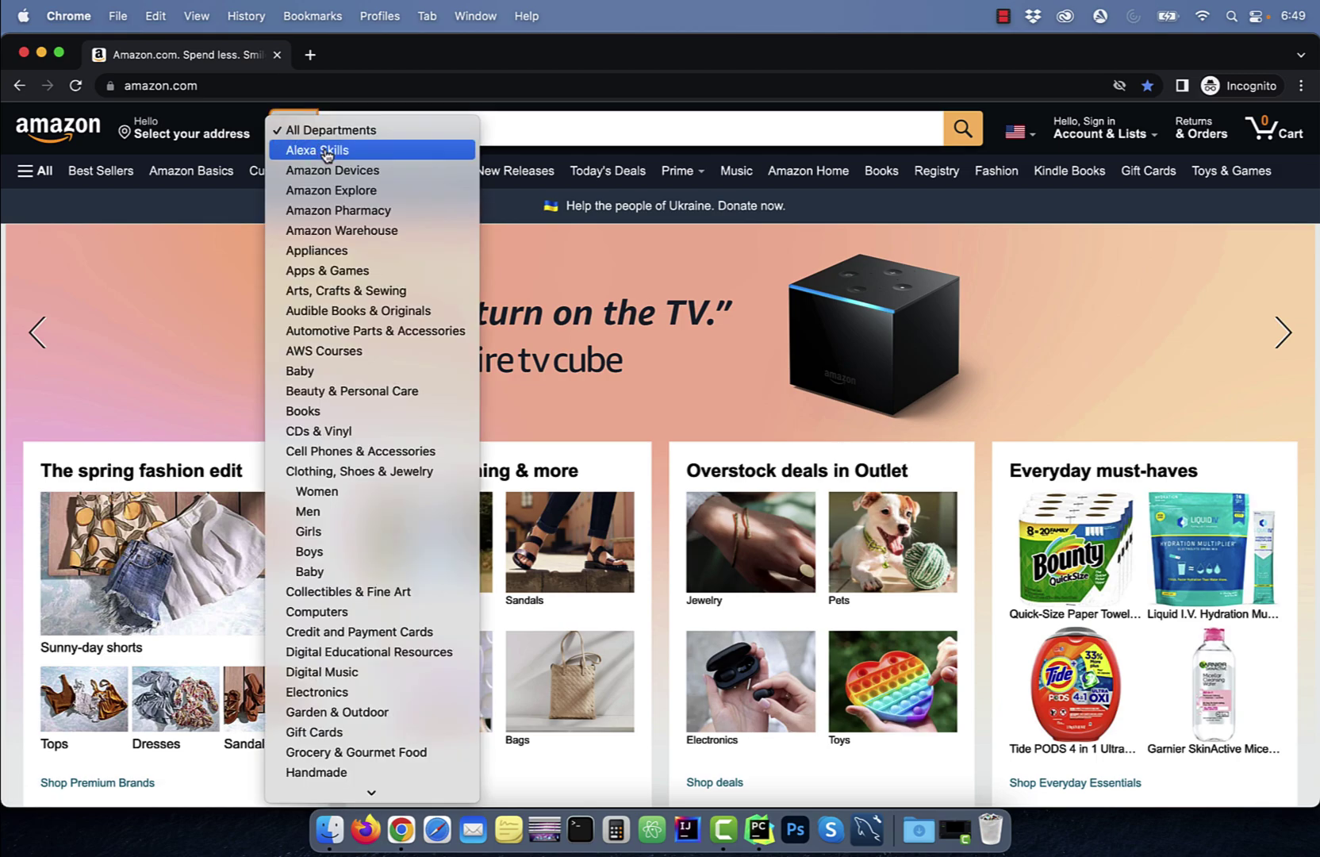
pyautogui.click(320, 151)
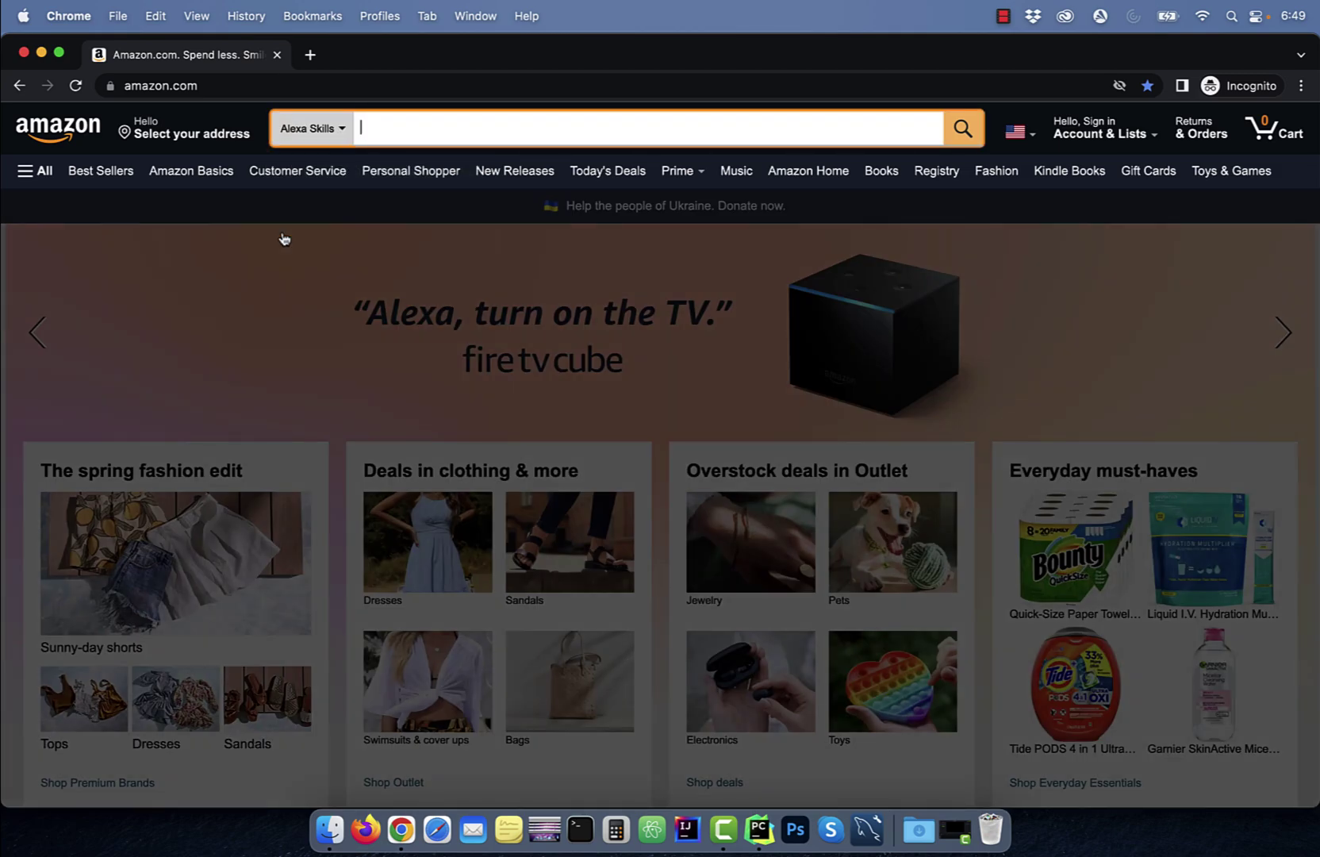
pyautogui.write('game')
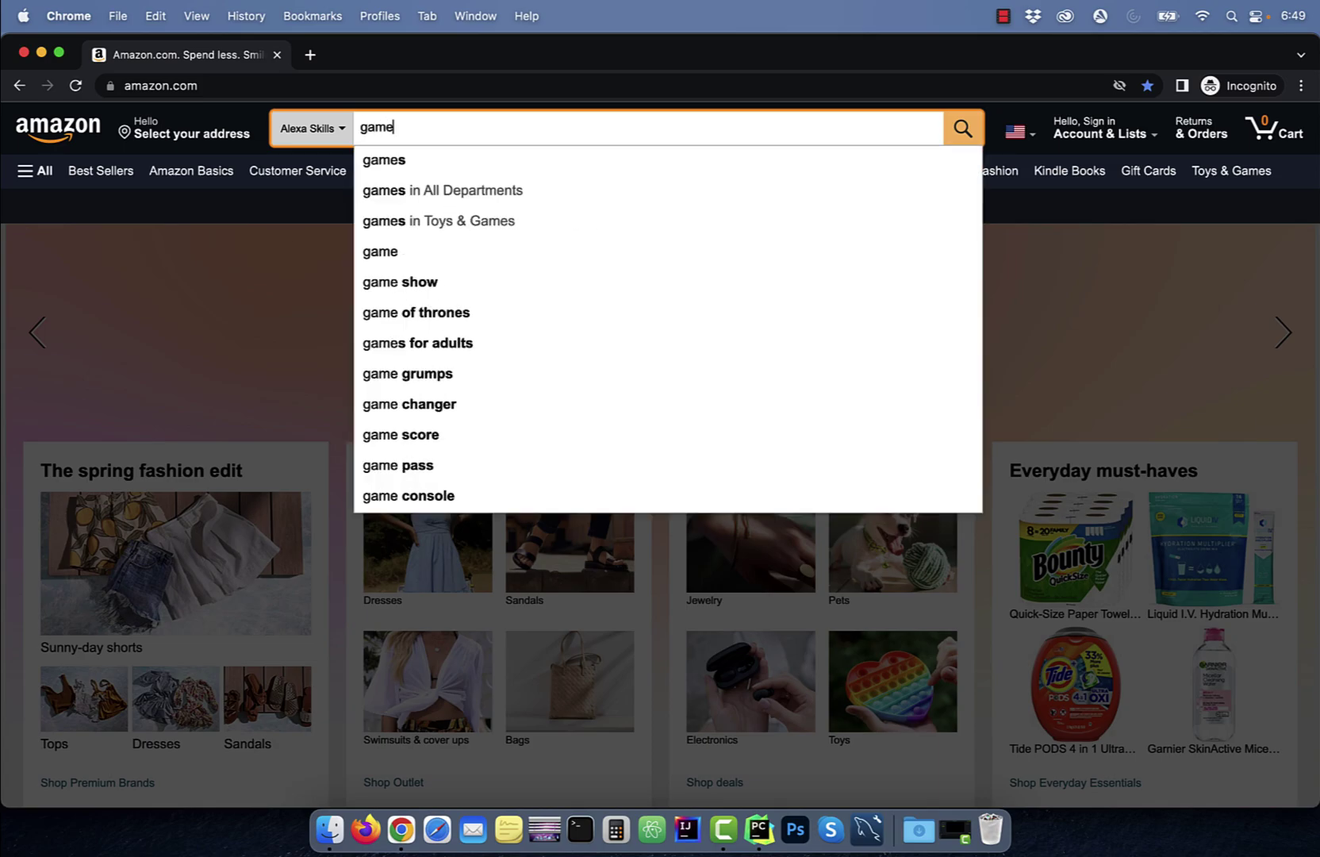
pyautogui.click(974, 135)
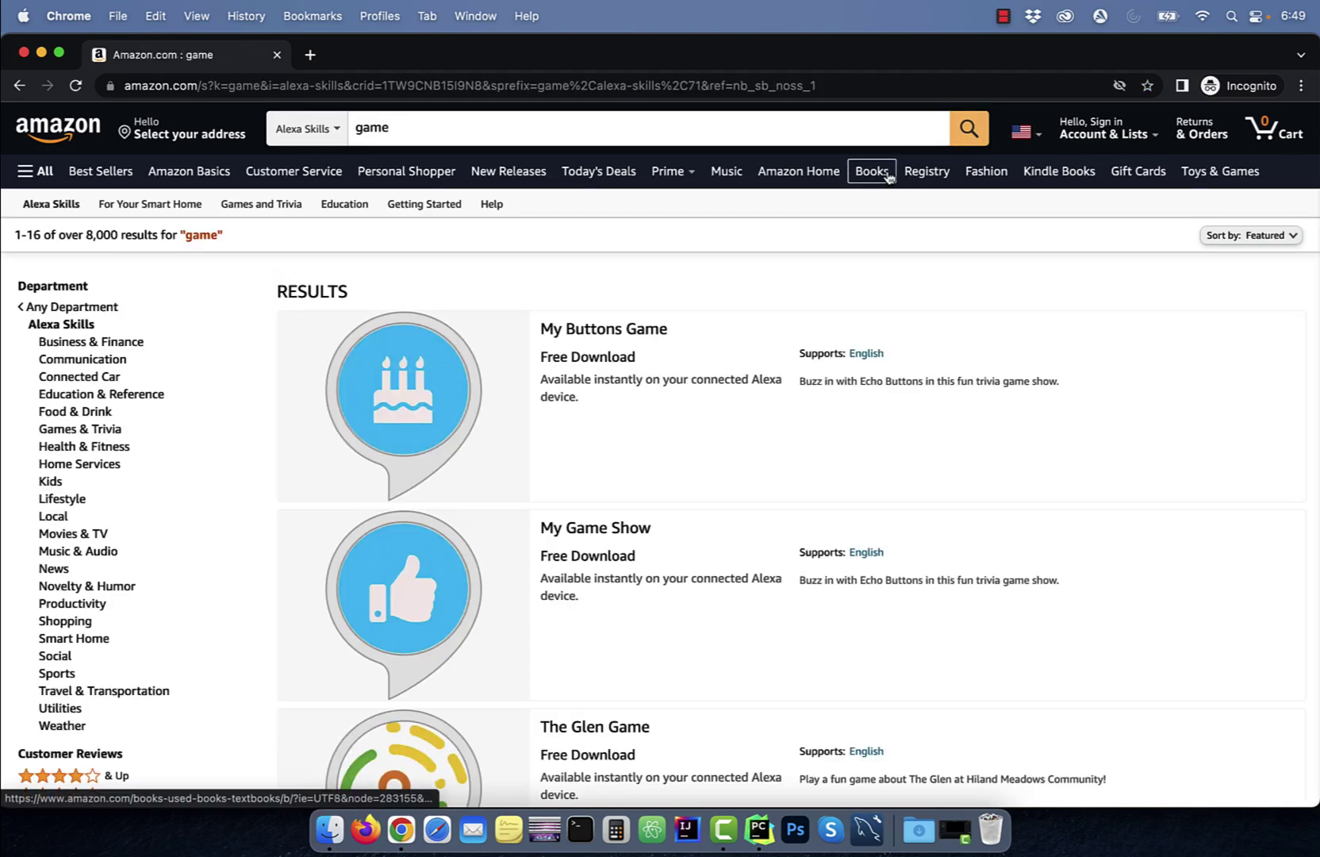
pyautogui.moveTo(672, 328); pyautogui.dragTo(539, 333)
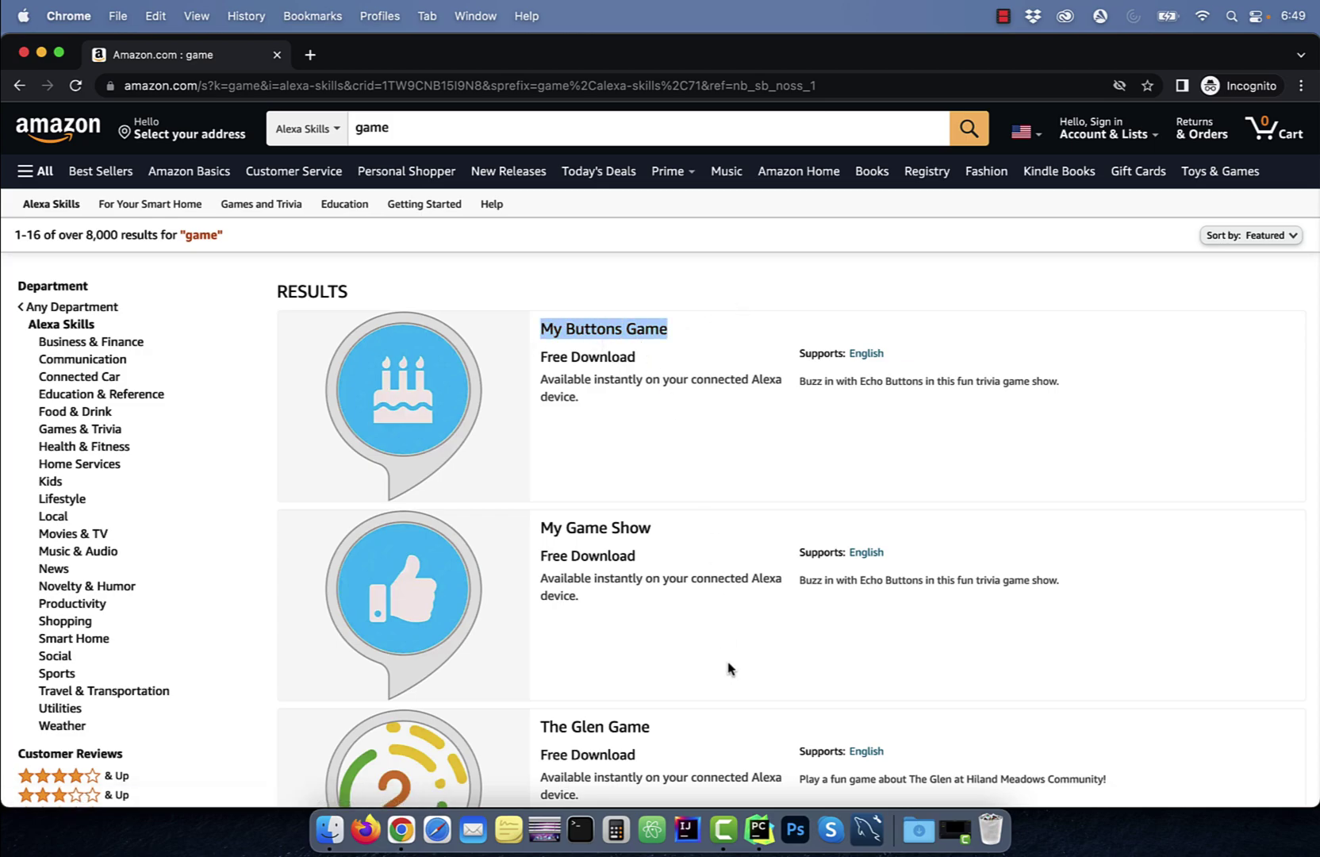
pyautogui.click(747, 820)
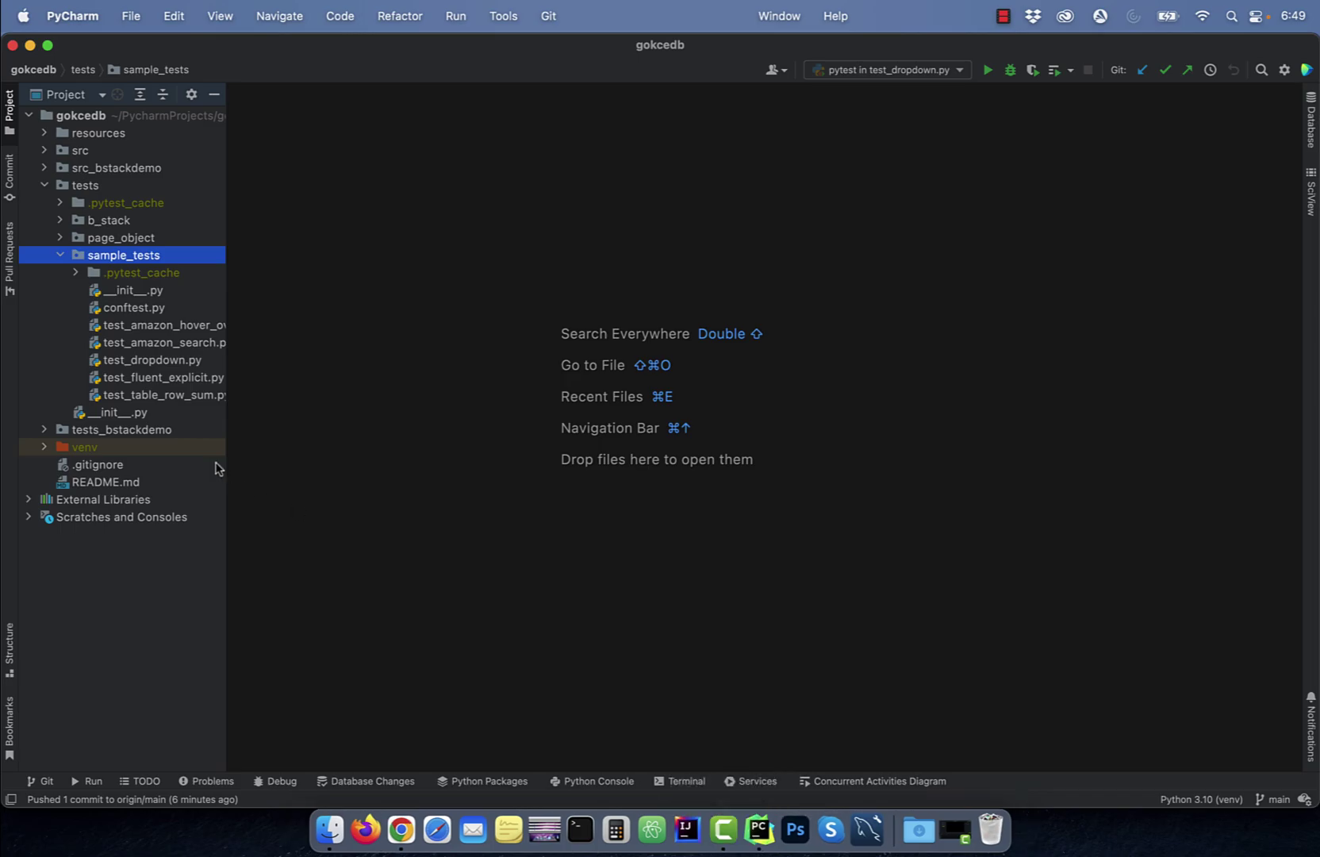
# - Open conftest.py to show the fixture that launches Chrome
pyautogui.doubleClick(142, 313)
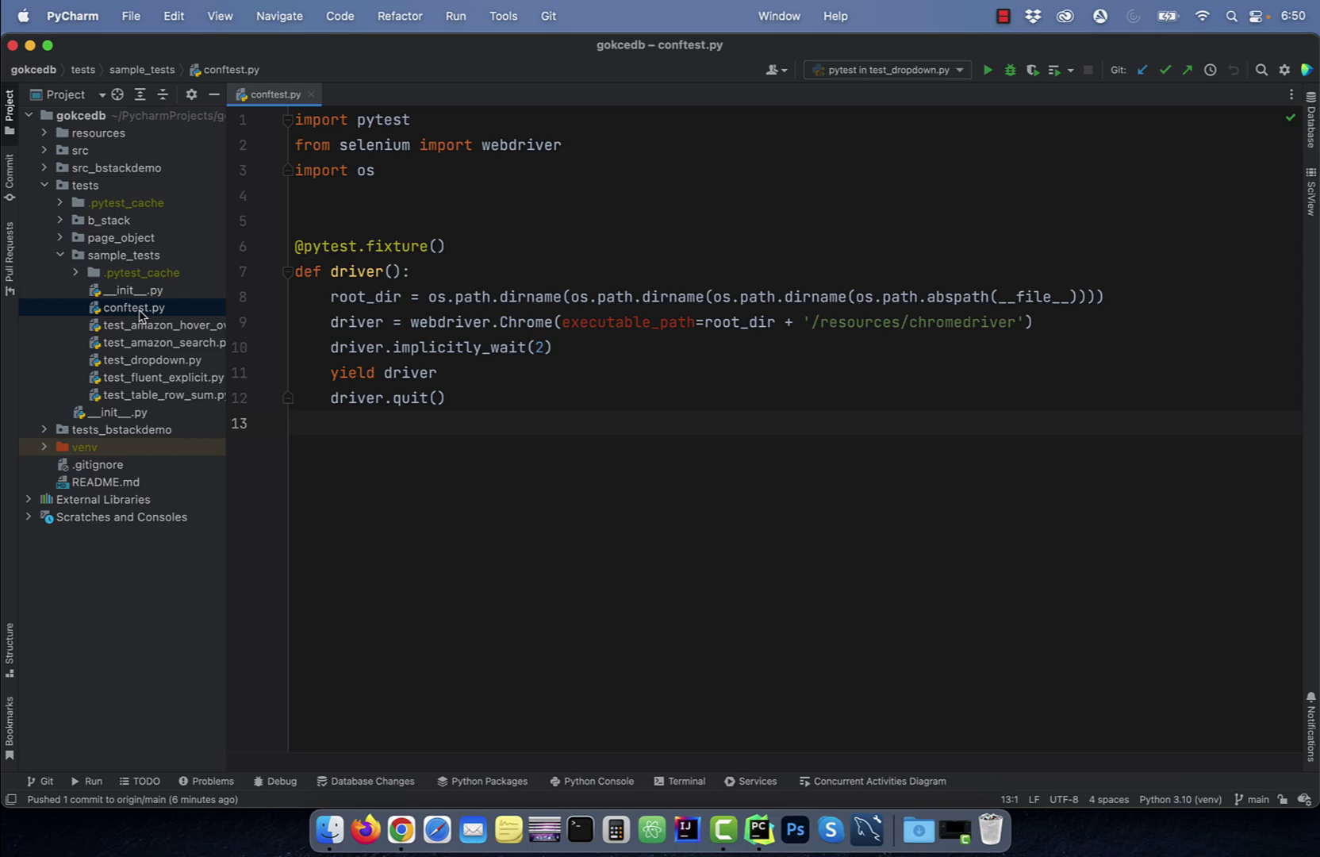
# - Walk through test_dropdown.py from the amazon.com line down to the 'game' assertion
pyautogui.doubleClick(170, 359)
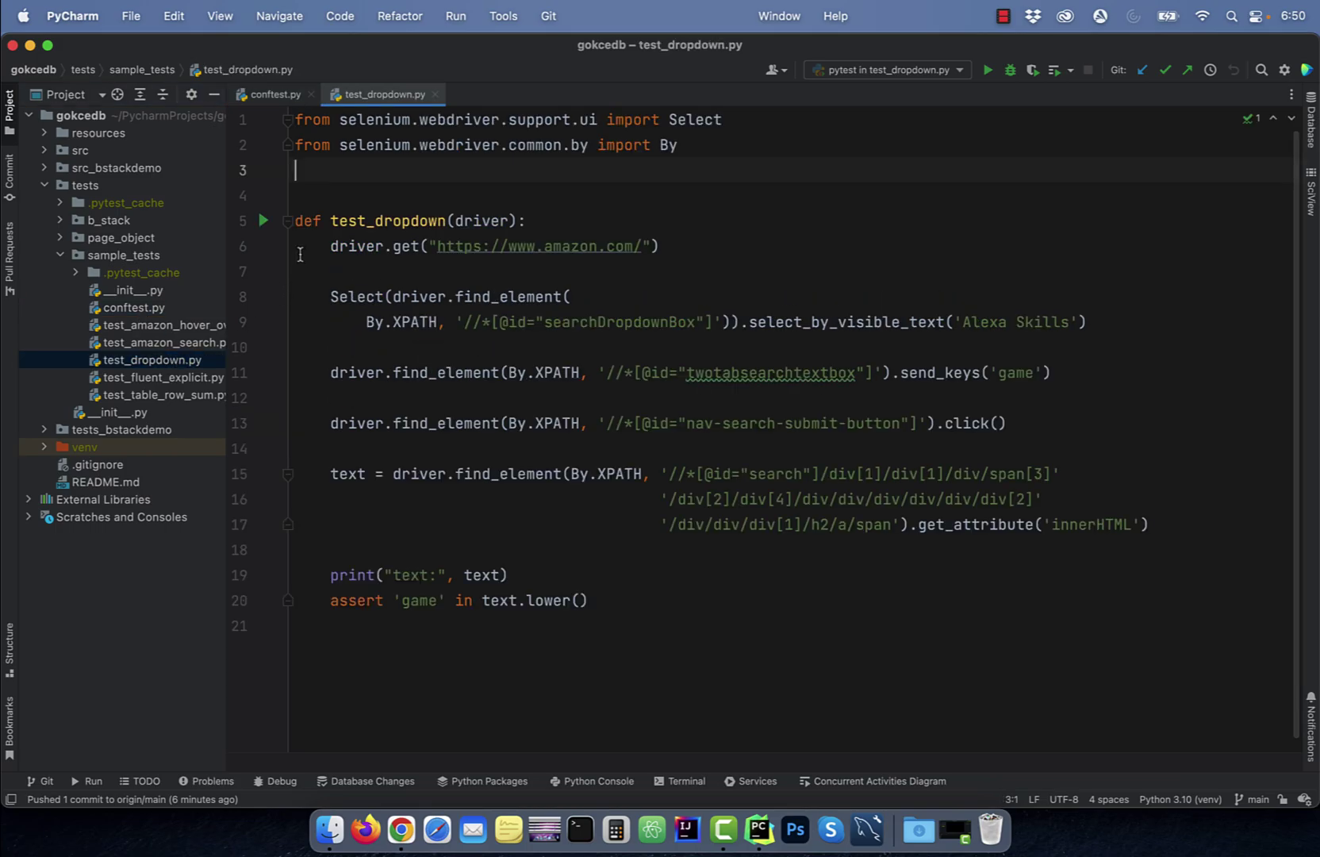
pyautogui.click(299, 248)
pyautogui.press('Down')
pyautogui.press('Down')
pyautogui.press('Down')
pyautogui.press('Down')
pyautogui.press('Down')
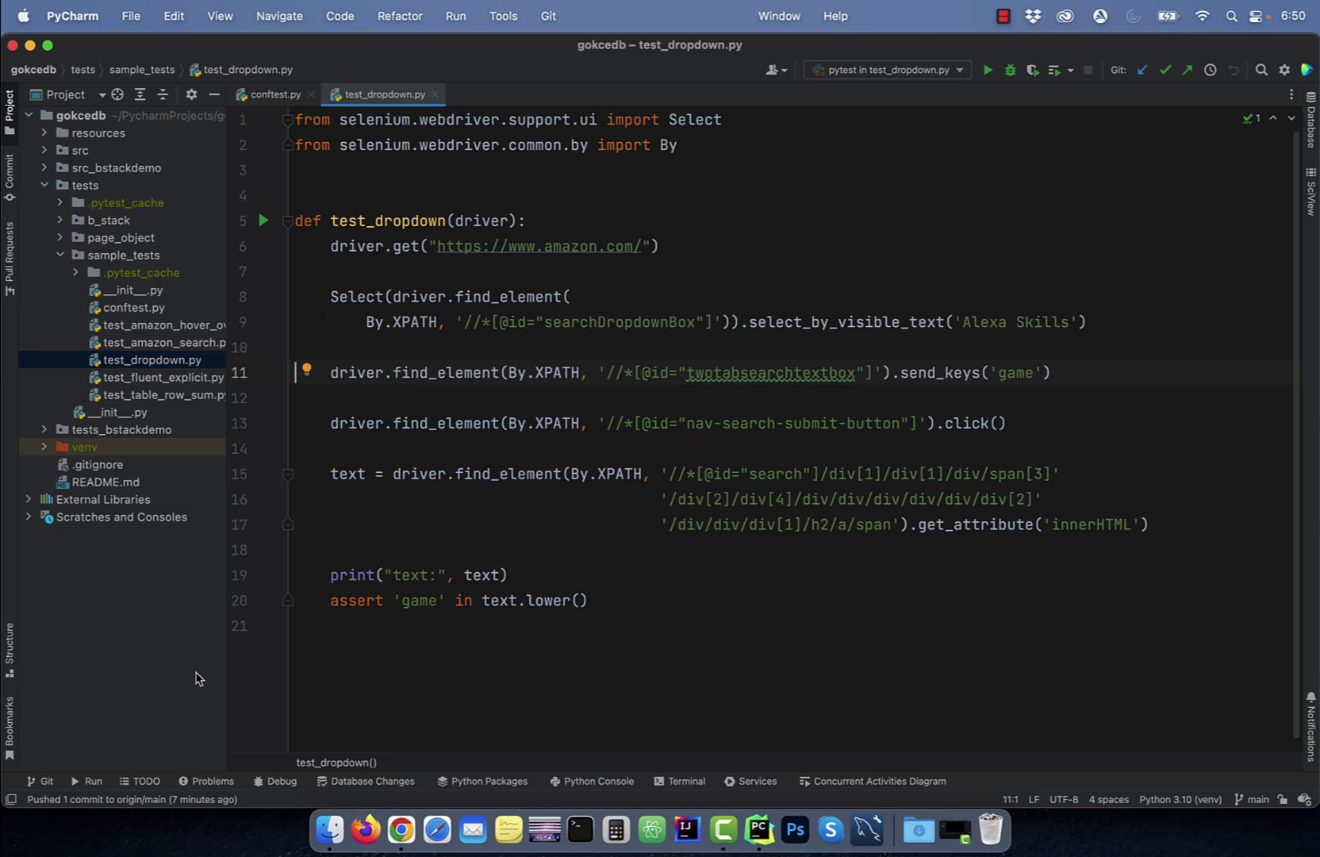
pyautogui.press('Down')
pyautogui.press('Down')
pyautogui.press('Down')
pyautogui.press('Down')
pyautogui.press('Down')
pyautogui.press('Down')
pyautogui.press('Down')
pyautogui.press('Down')
pyautogui.press('Down')
# - Rerun the dropdown test and highlight the printed title 'The Glen Game'
pyautogui.click(988, 70)
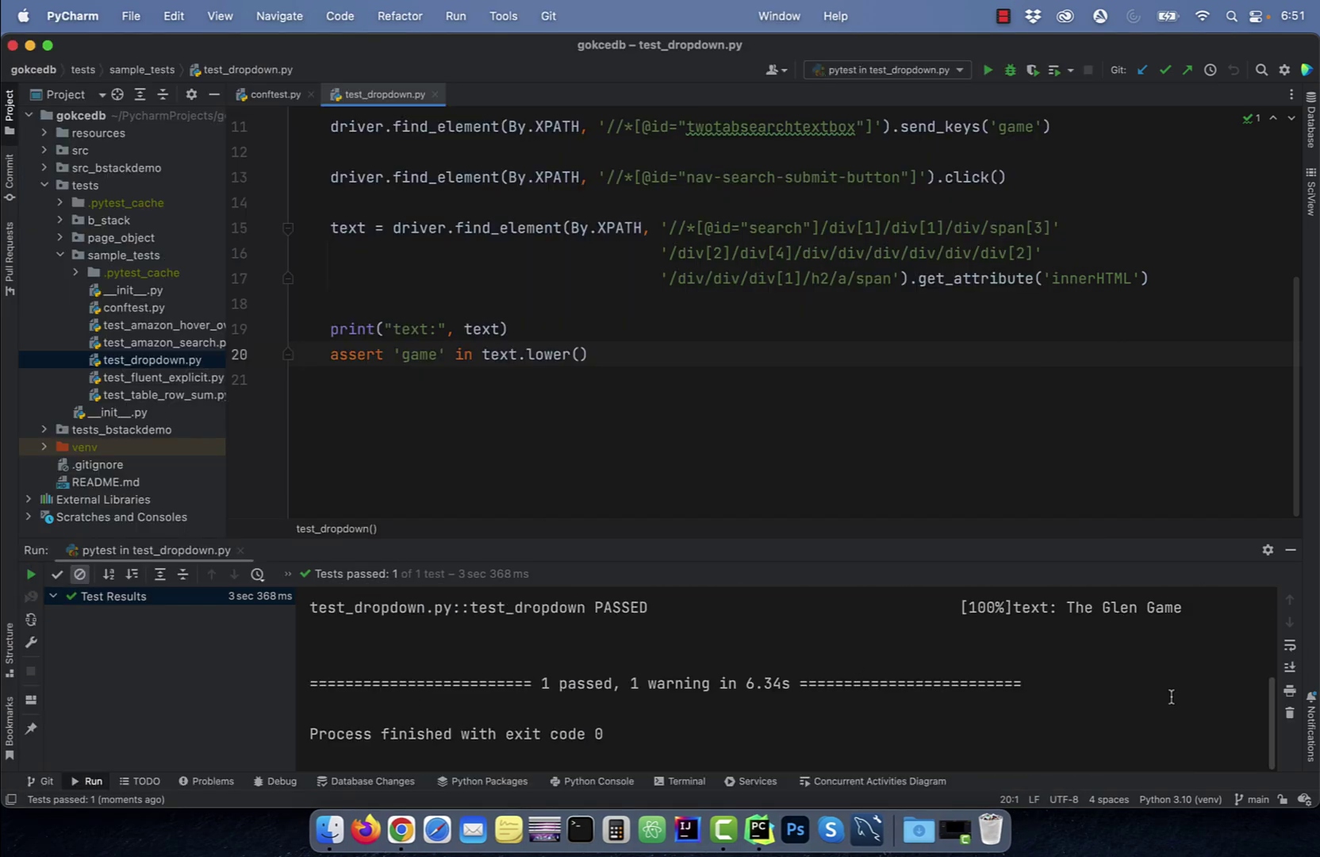
pyautogui.doubleClick(1165, 608)
pyautogui.click(697, 641)
# - Change the assertion from 'game' to 'xyz', rerun, and inspect the Expected/Actual failure
pyautogui.doubleClick(421, 356)
pyautogui.write('xyz')
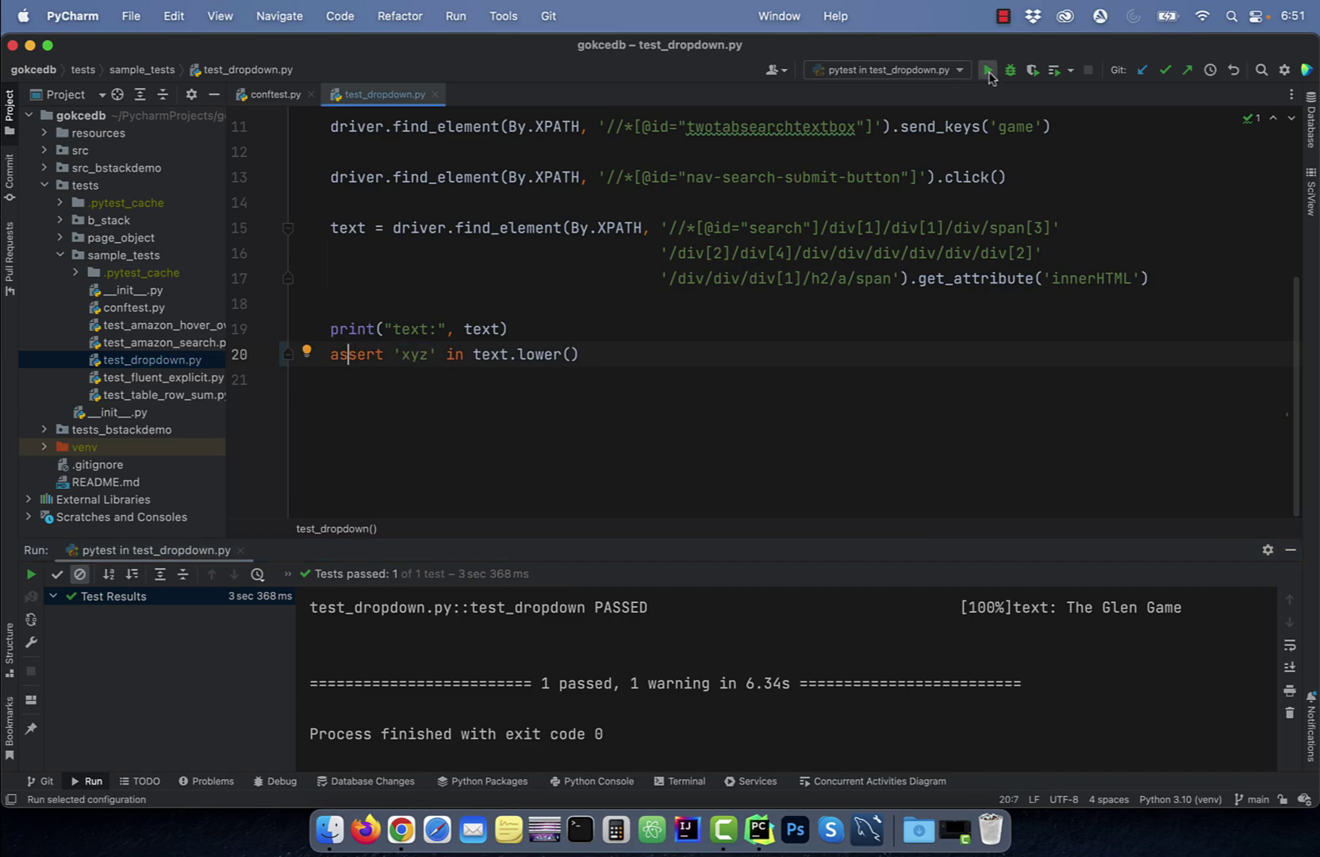
pyautogui.hotkey('ctrl', 'r')
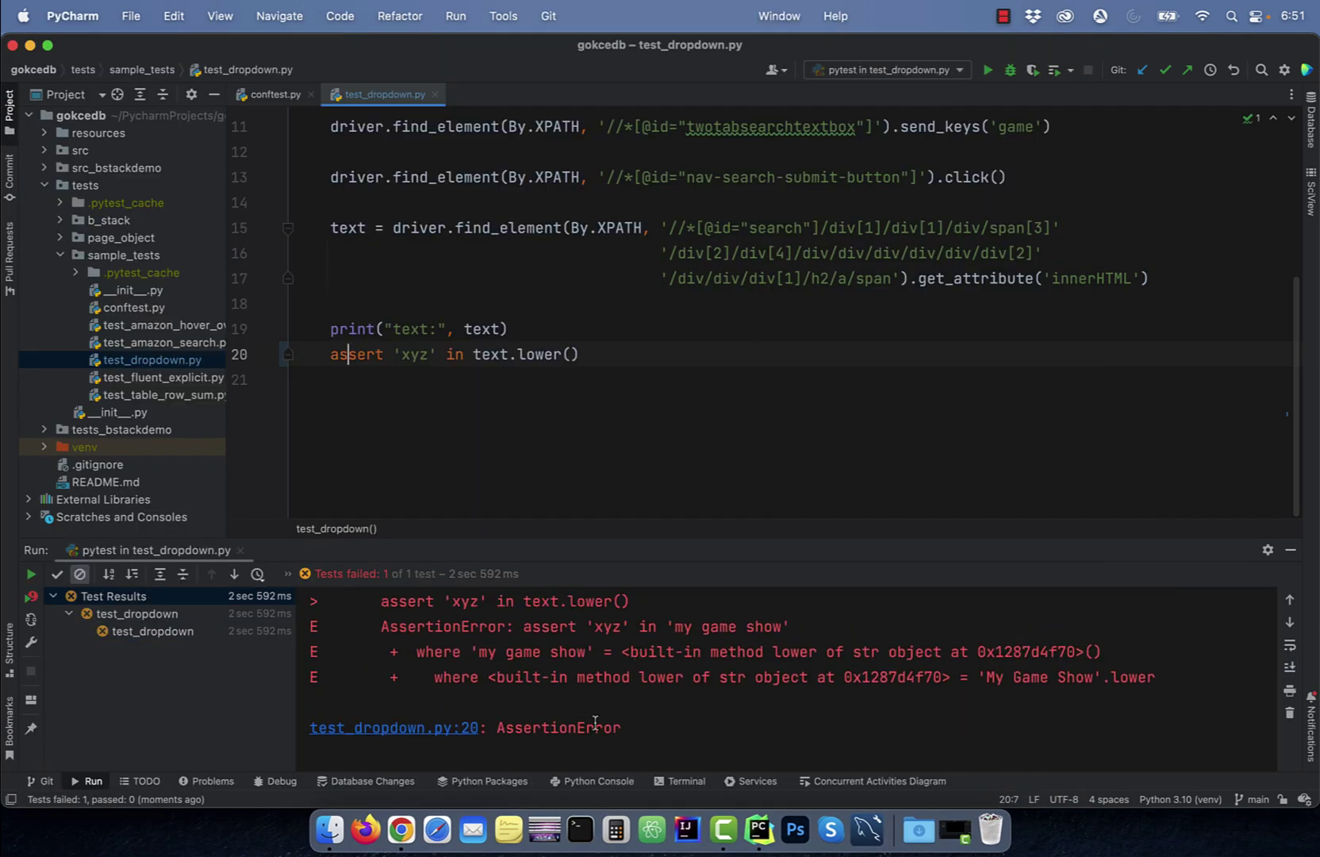
pyautogui.scroll(2, 579, 745)
pyautogui.scroll(3, 578, 745)
pyautogui.scroll(3, 578, 746)
pyautogui.scroll(3, 575, 745)
pyautogui.moveTo(464, 683); pyautogui.dragTo(312, 658)
pyautogui.click(329, 666)
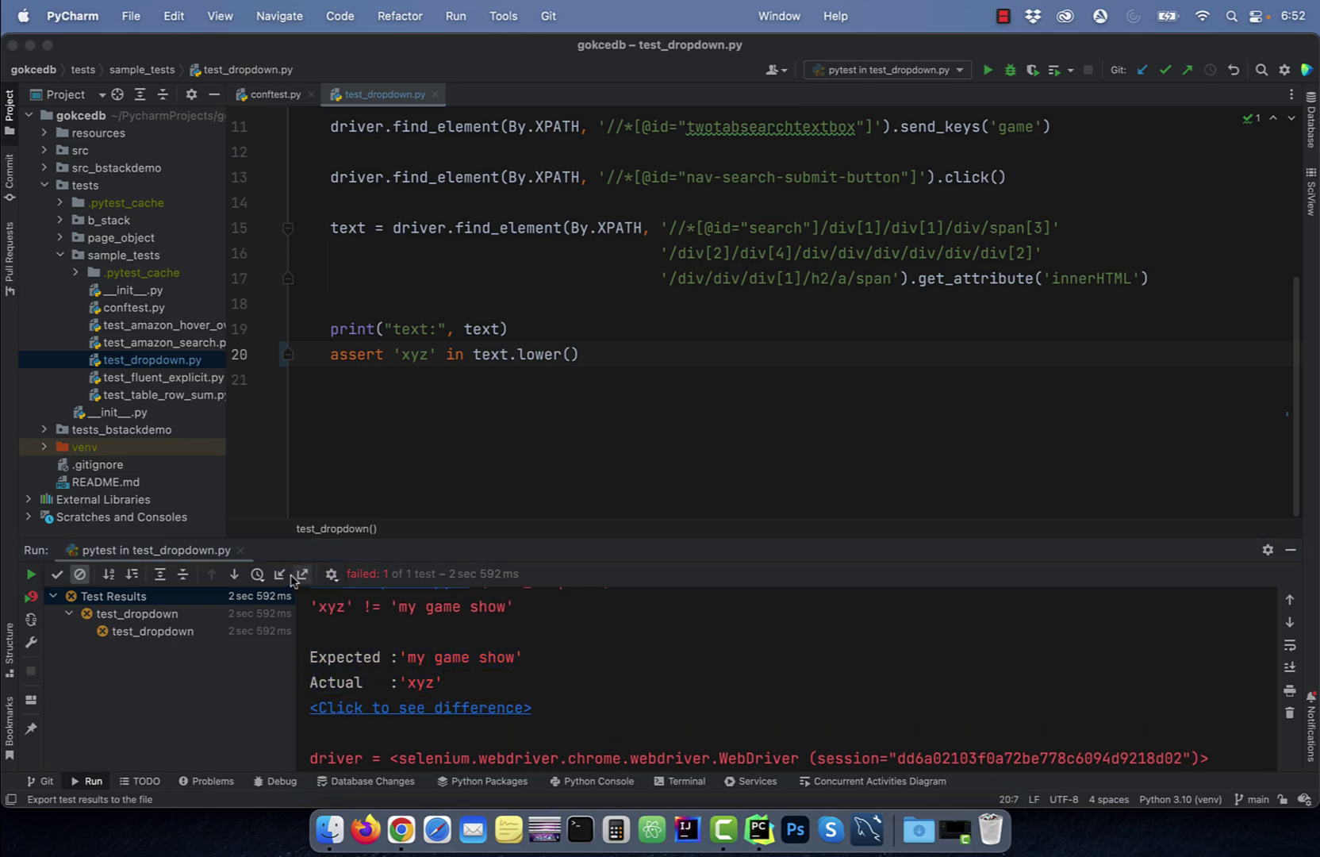
# - Export the failed test results as an HTML report and open it in Chrome
pyautogui.click(302, 579)
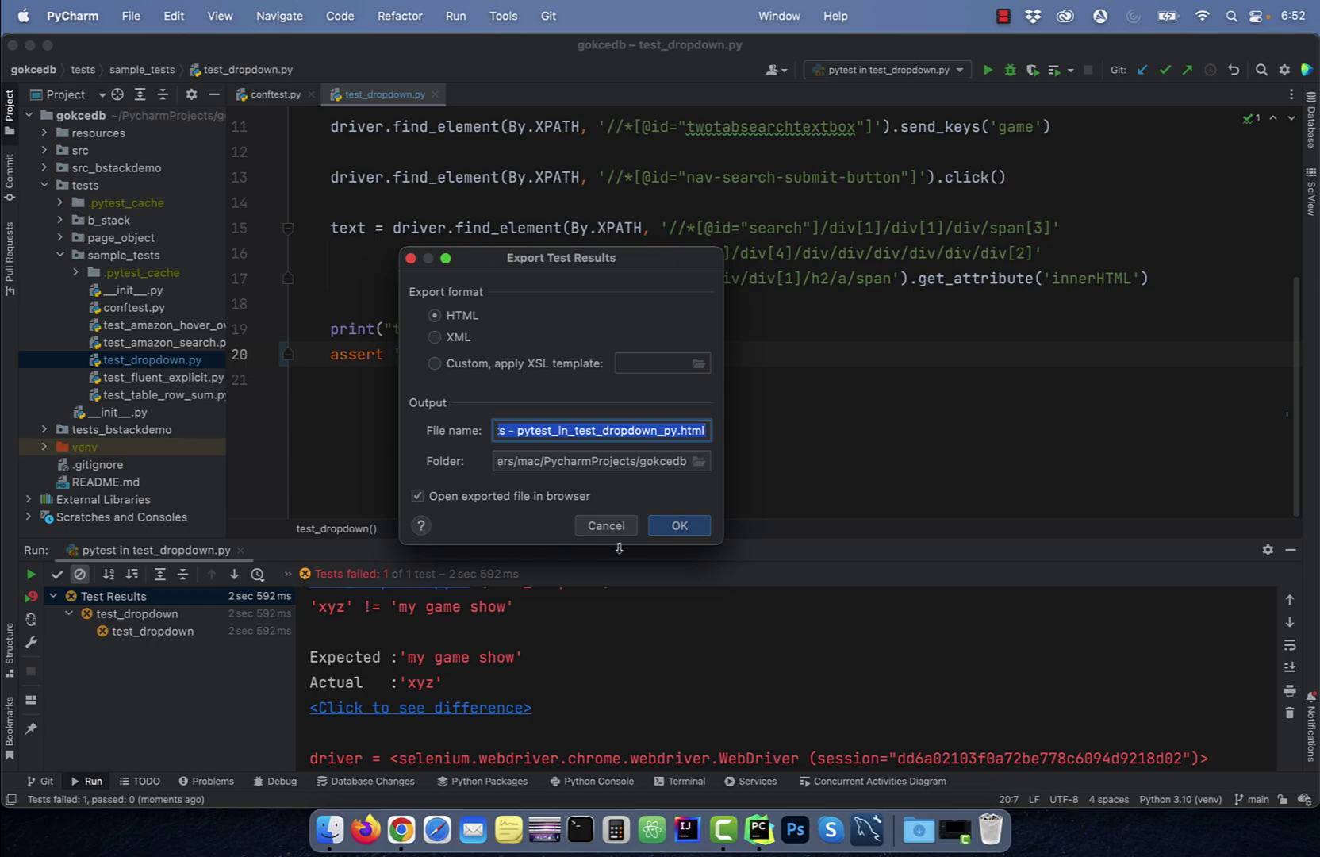
pyautogui.click(665, 531)
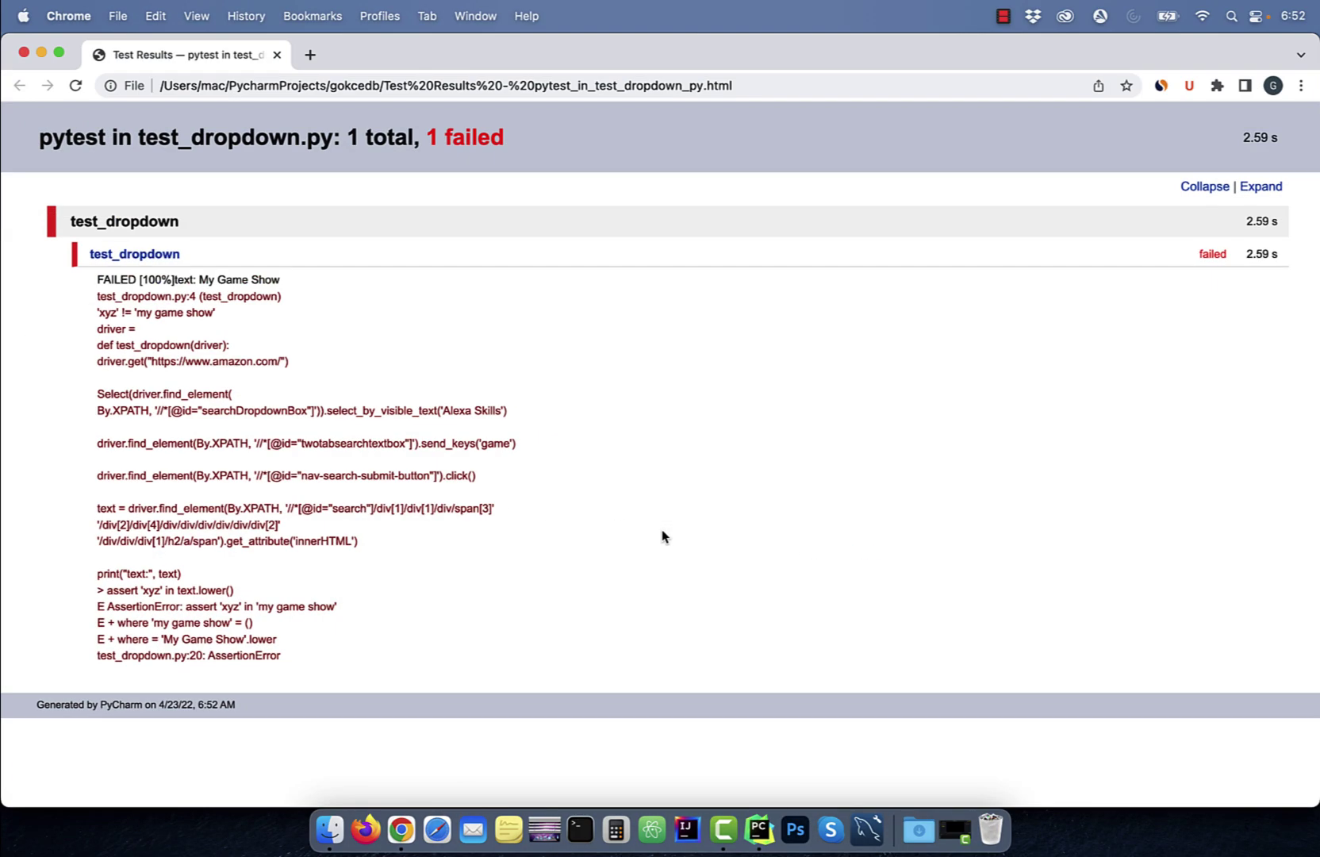
pyautogui.click(171, 261)
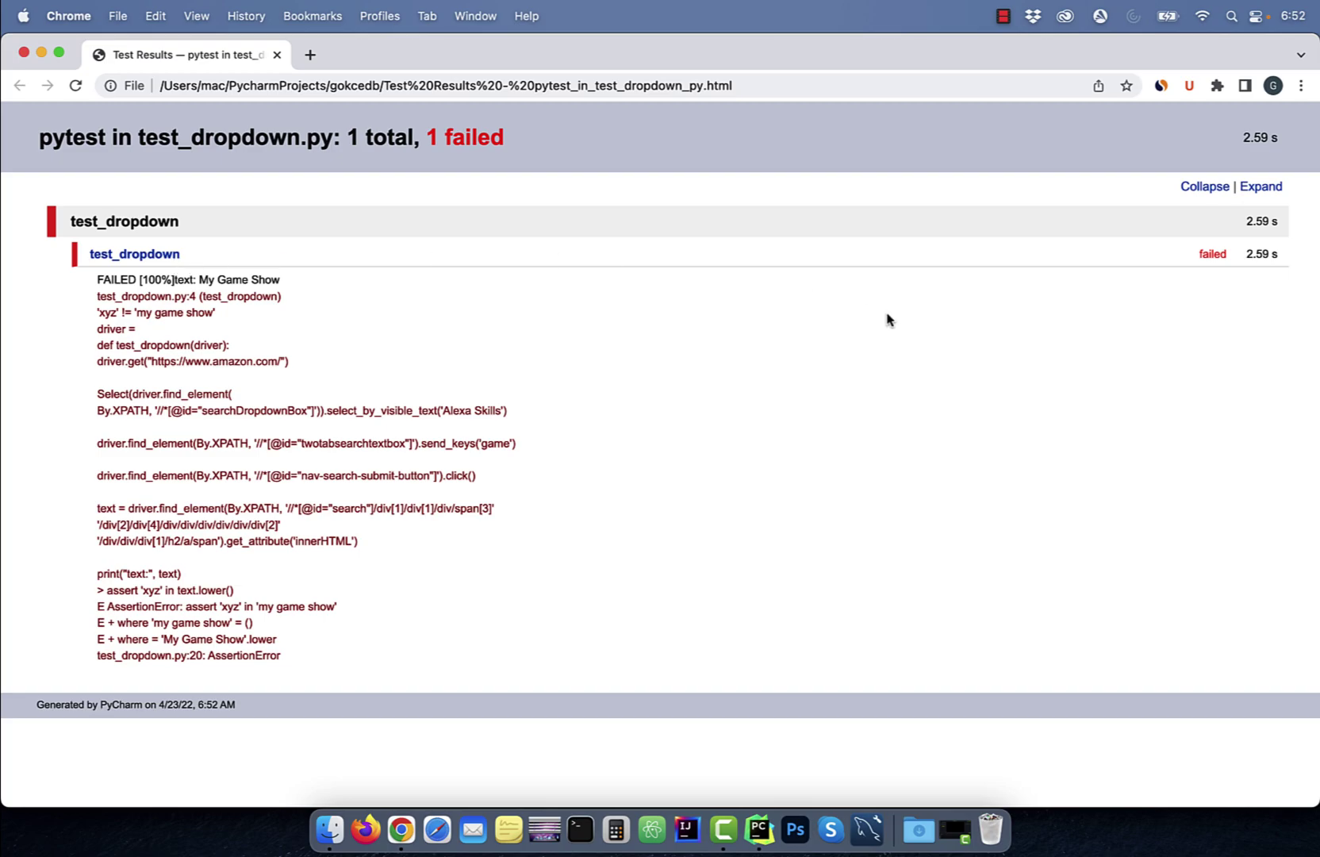